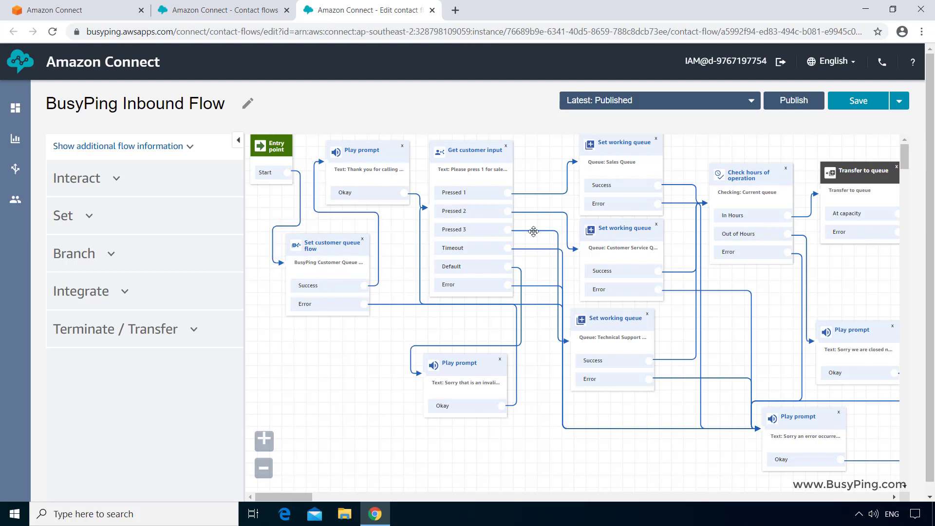
Show the Contact flows list, where both BusyPing Customer Queue Flow and BusyPing Inbound Flow are published
mouse_move(534, 220)
Open BusyPing Customer Queue Flow in a new browser tab from the contact flows list
left_click(252, 14)
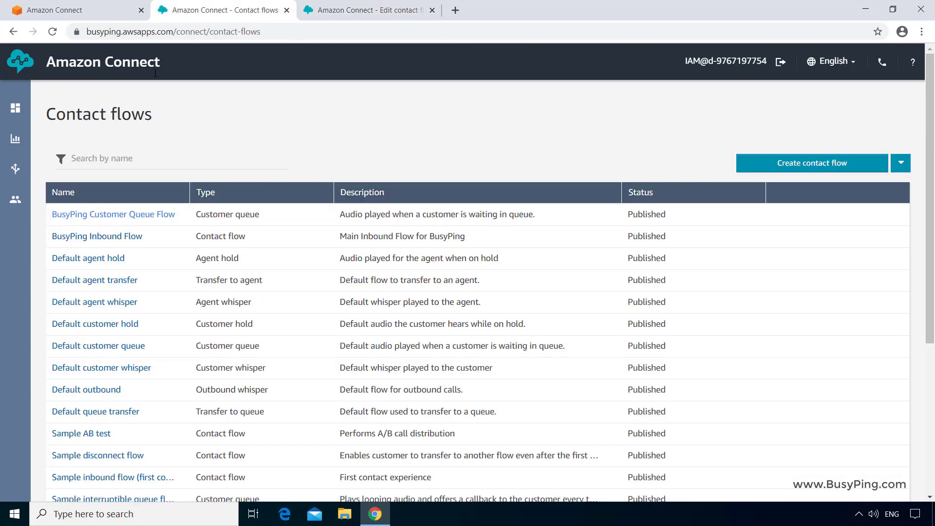
right_click(117, 214)
left_click(146, 226)
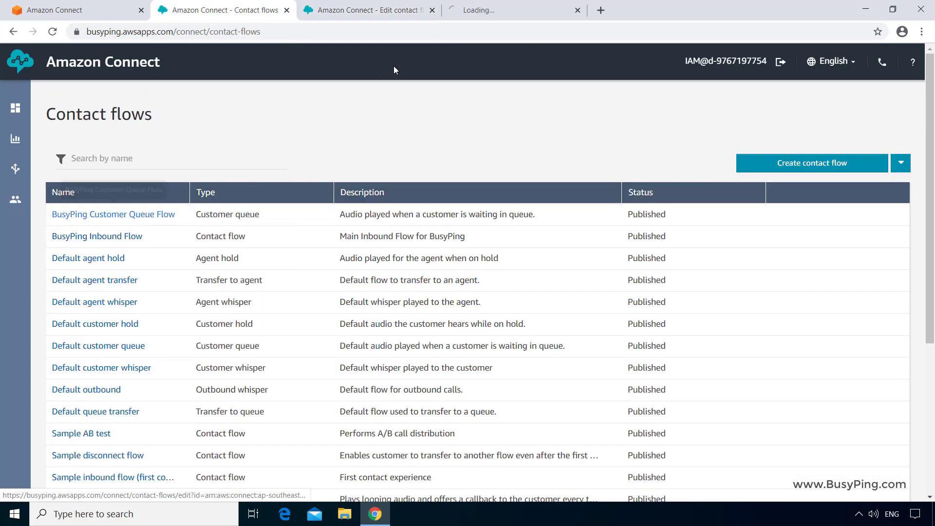
left_click(490, 14)
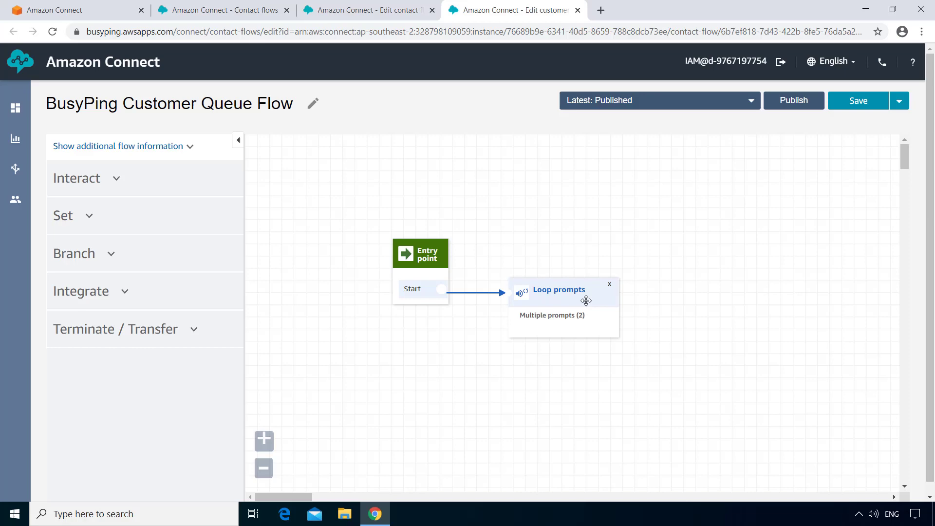
Change the Loop prompts text to 'connect to a $.Queue.Name agent' and save
left_click(586, 300)
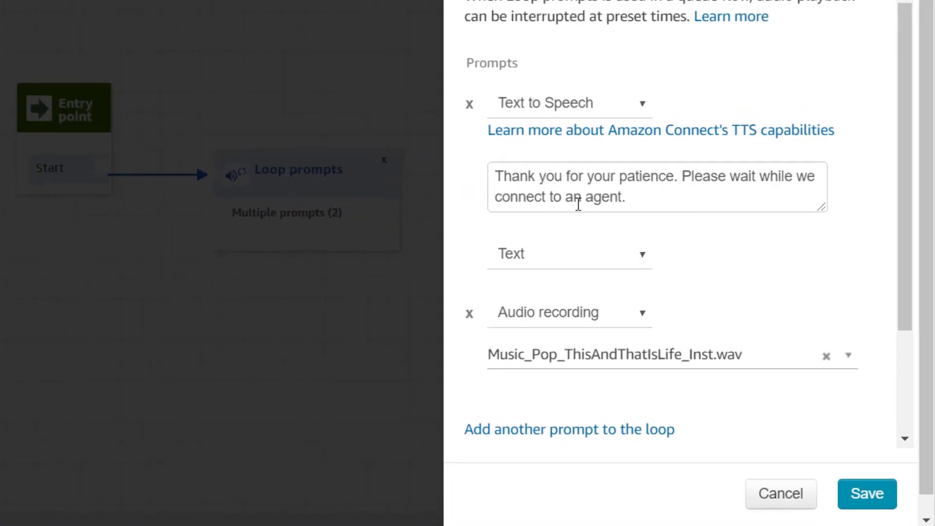
left_click(583, 197)
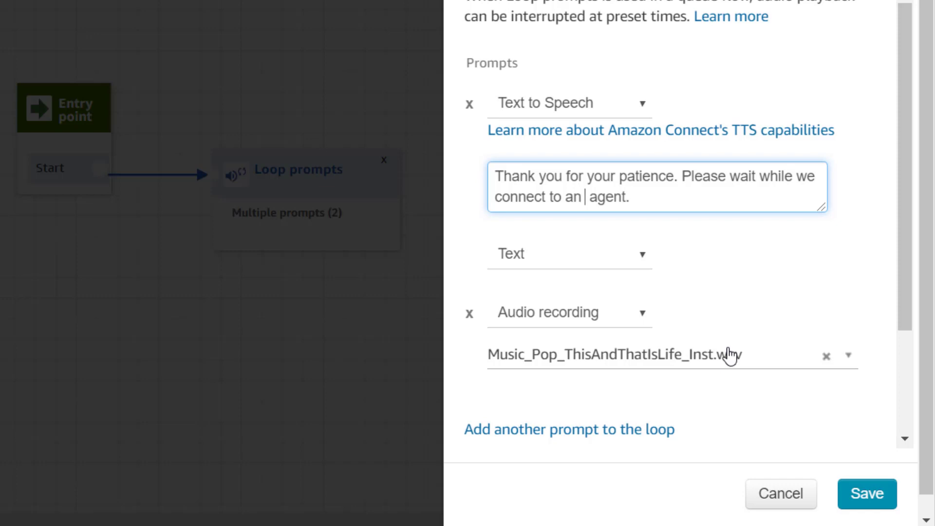
type("$.")
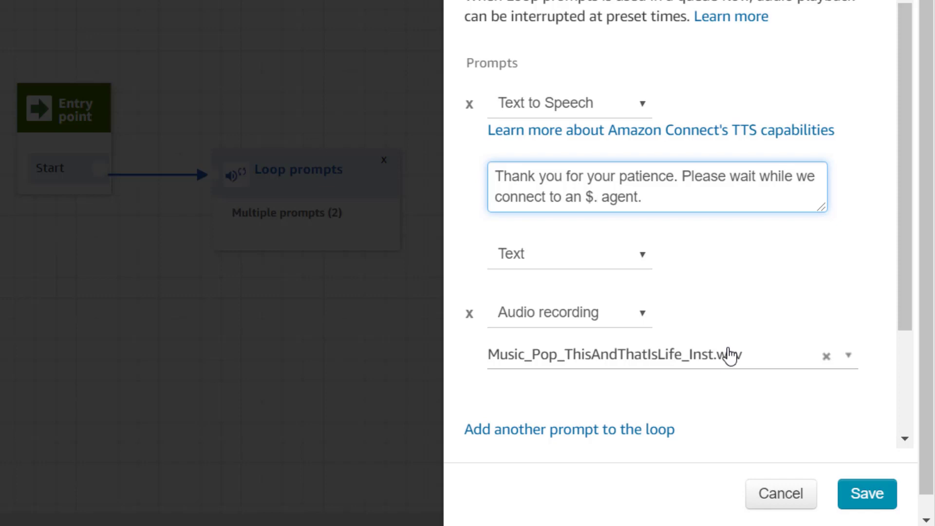
type("Queue")
type(".Name")
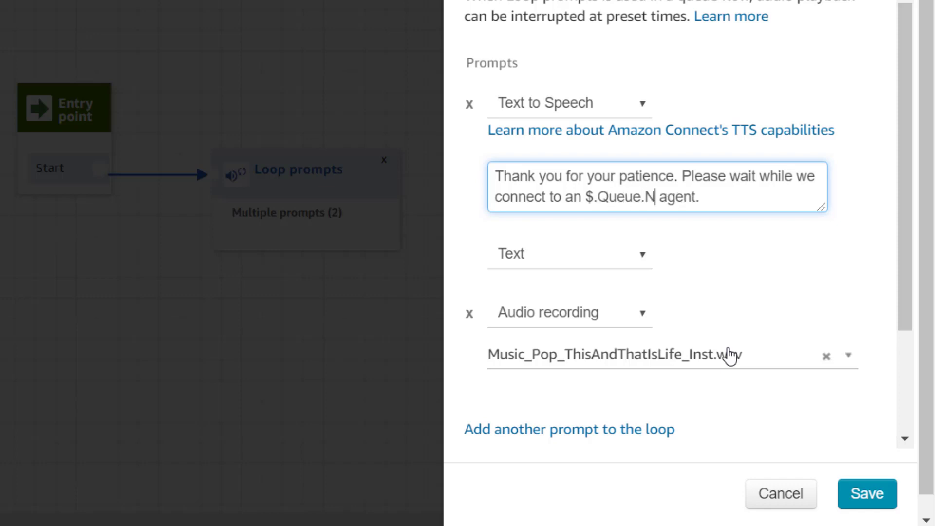
key("Left")
key("Left")
key("Left")
key("Left")
key("Left")
key("Left")
key("Left")
key("Left")
key("Left")
key("Left")
key("Left")
key("Left")
key("Left")
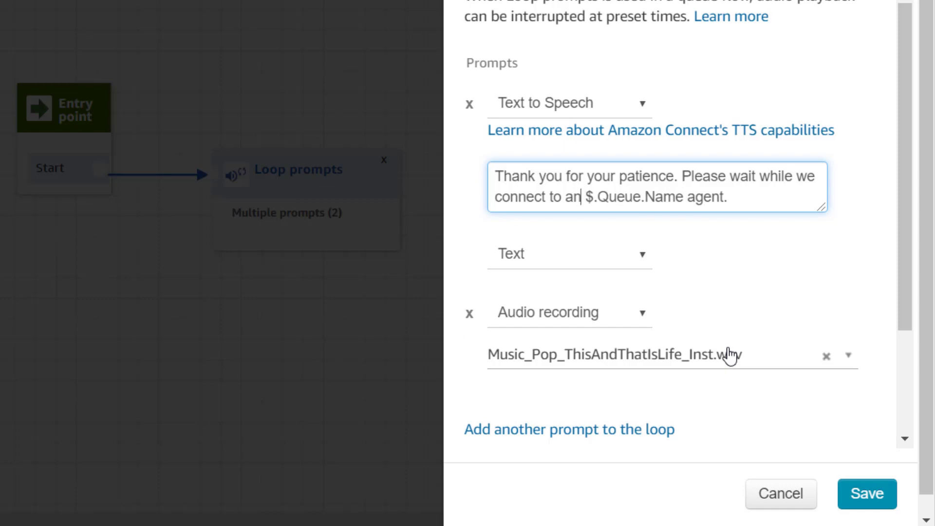
key("BackSpace")
key("End")
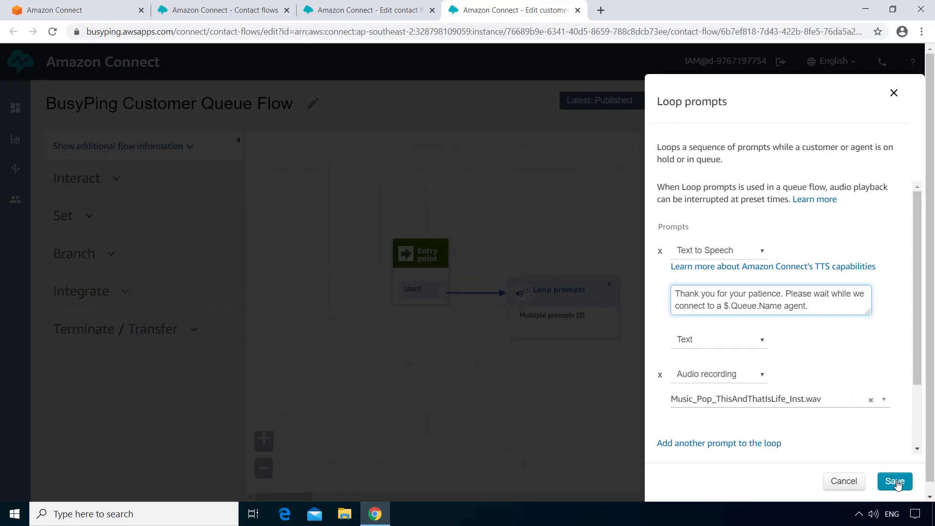
left_click(895, 481)
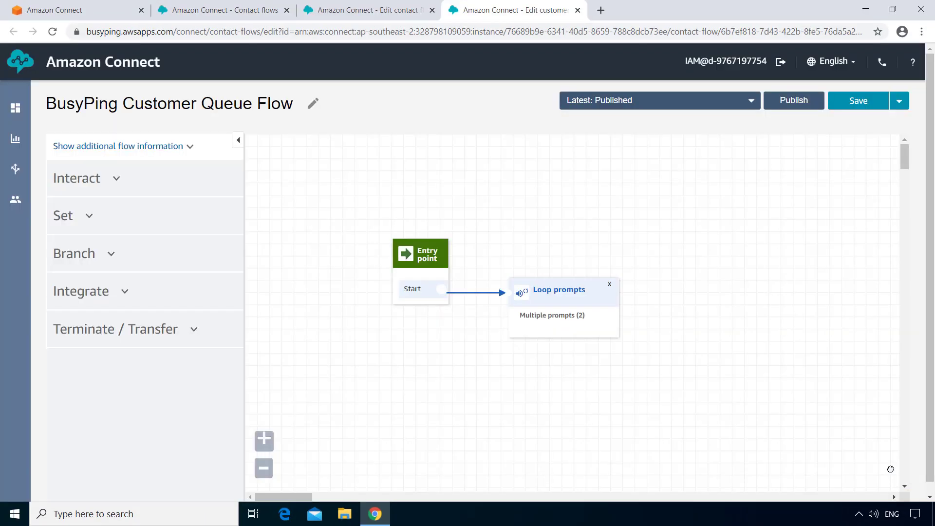
Publish BusyPing Customer Queue Flow and confirm so its latest version goes live
left_click(793, 103)
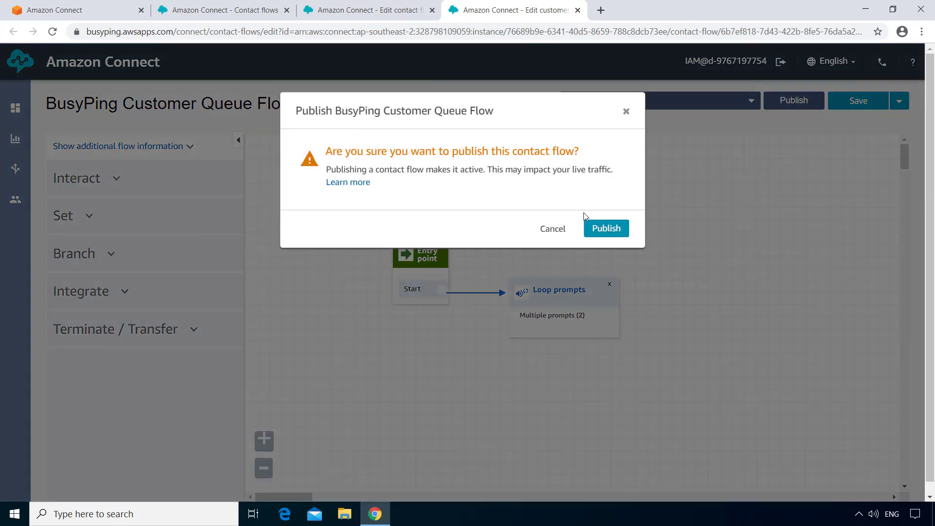
left_click(599, 232)
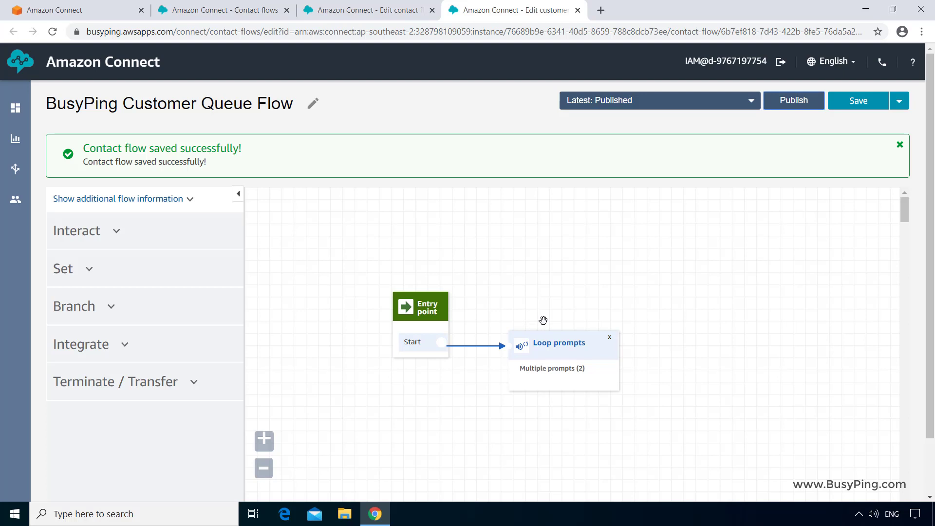
Open Routing > Queues in a new tab showing BasicQueue, Customer Service, Sales and Technical Support
mouse_move(15, 170)
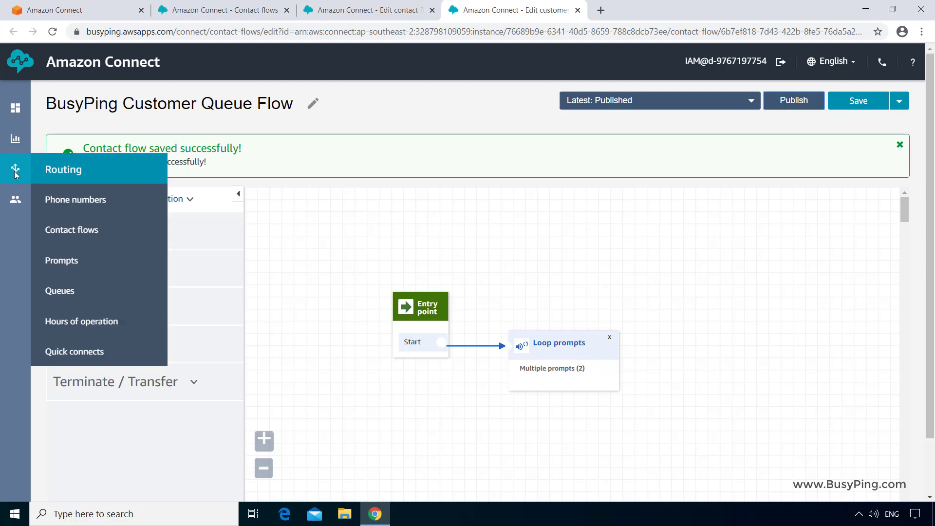
right_click(101, 292)
left_click(126, 298)
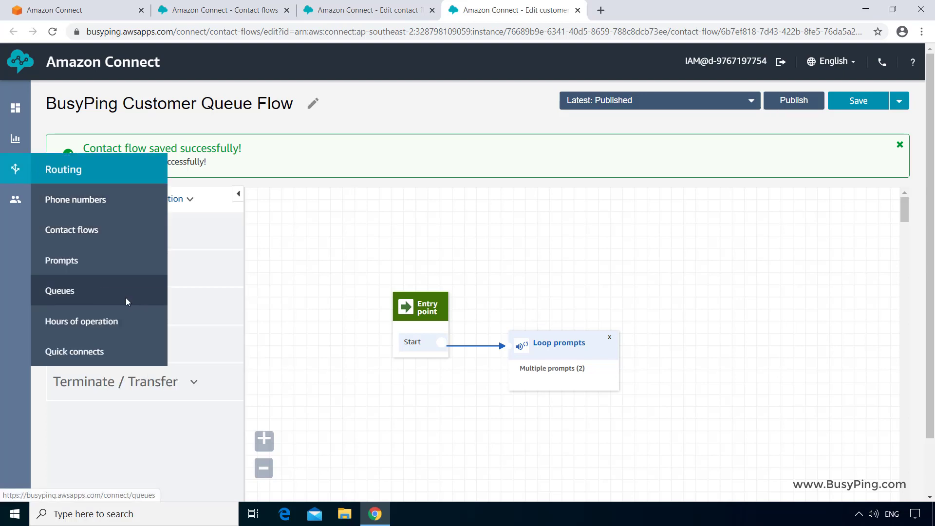
left_click(647, 13)
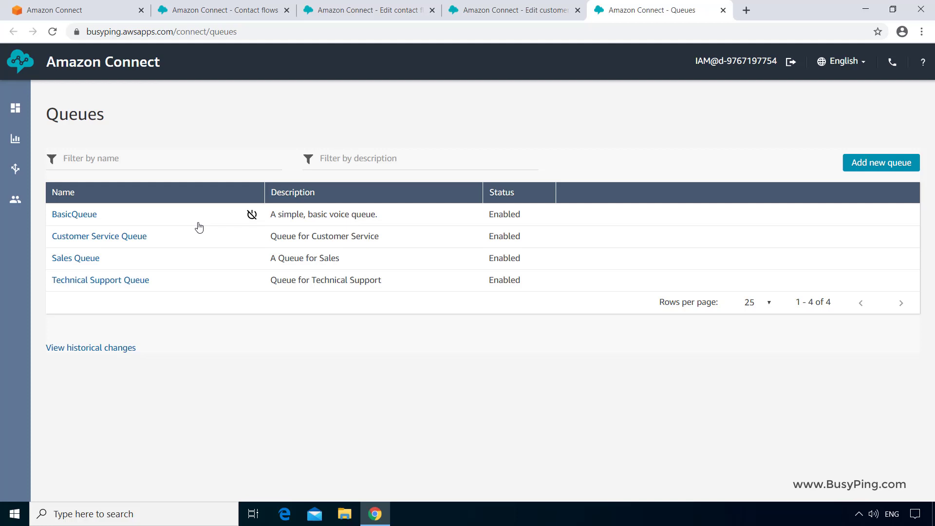
Add a Check contact attributes block from the Branch group to the queue flow canvas
left_click(480, 19)
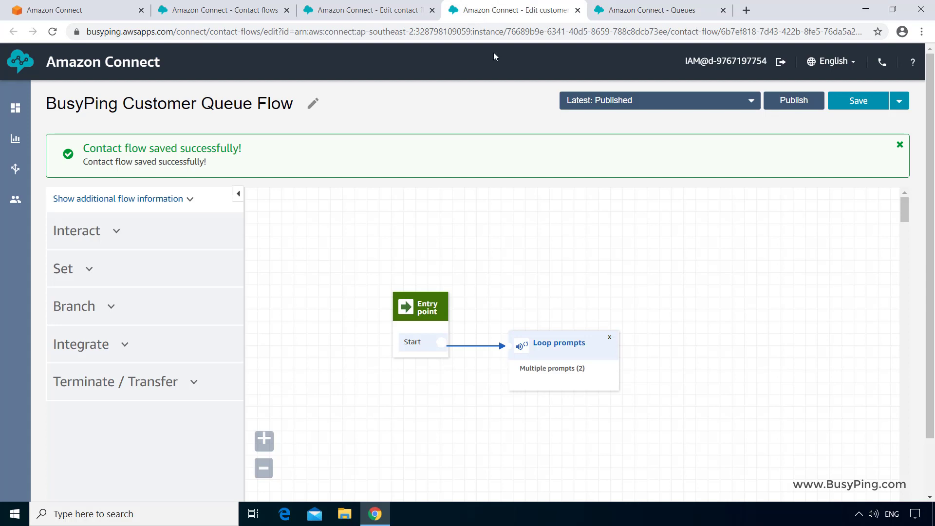
left_click(131, 307)
scroll(133, 308, "down", 5)
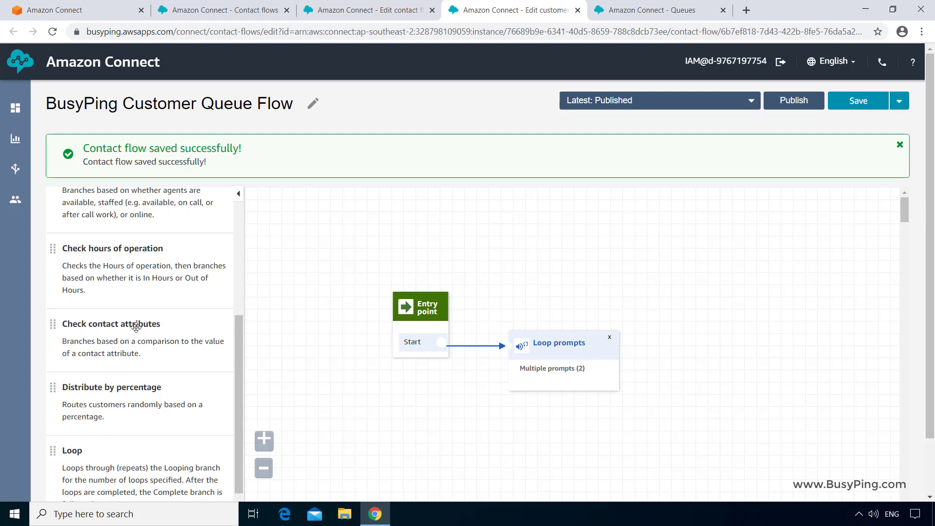
left_click_drag(135, 328, 472, 404)
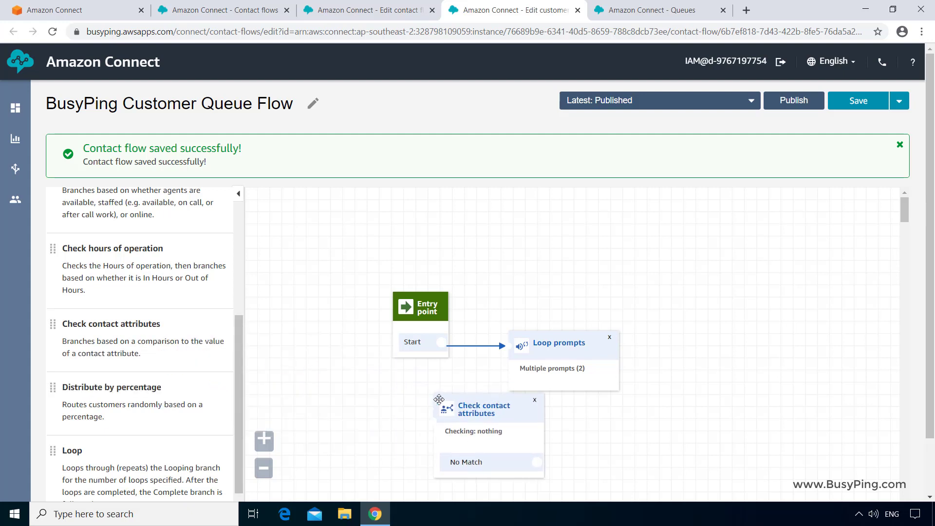
Delete the Start-to-Loop prompts connection and place Check contact attributes beside the entry point
left_click_drag(546, 344, 790, 322)
left_click(500, 350)
key("Delete")
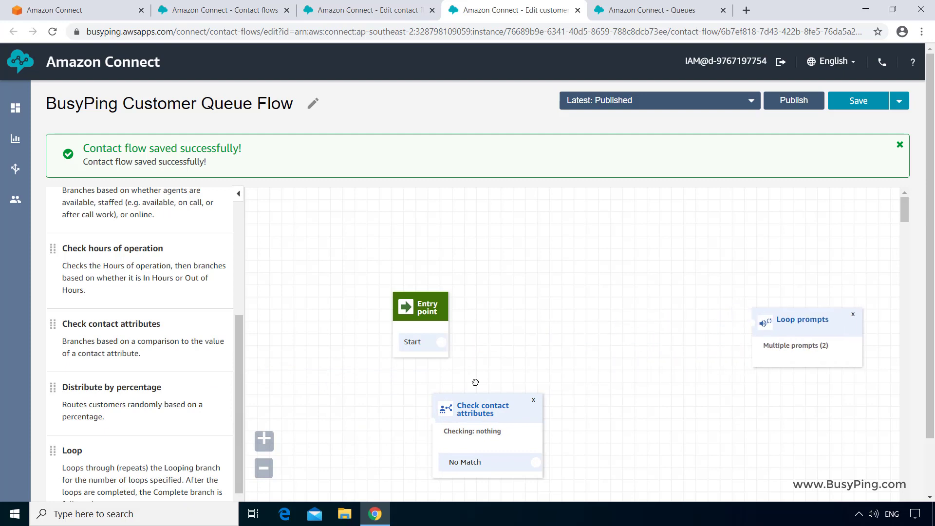
left_click_drag(482, 410, 543, 301)
left_click_drag(634, 430, 574, 431)
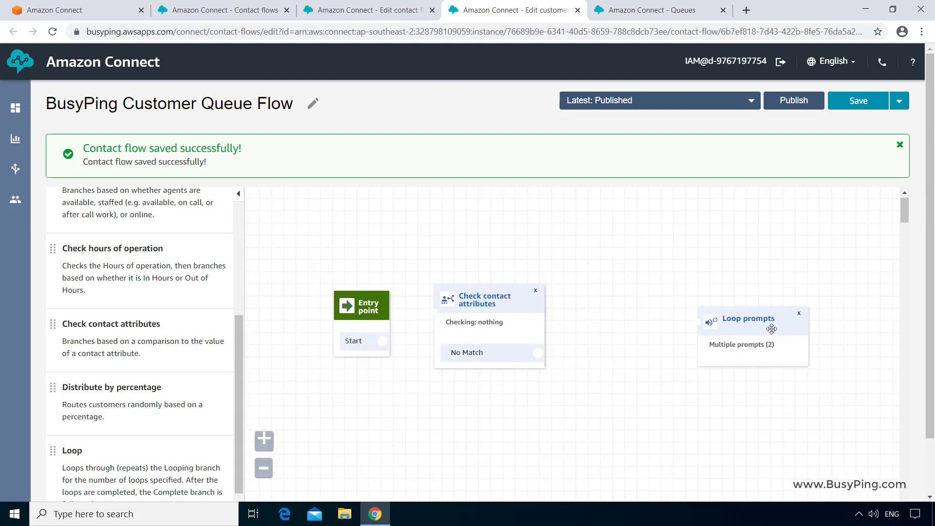
left_click_drag(753, 319, 804, 310)
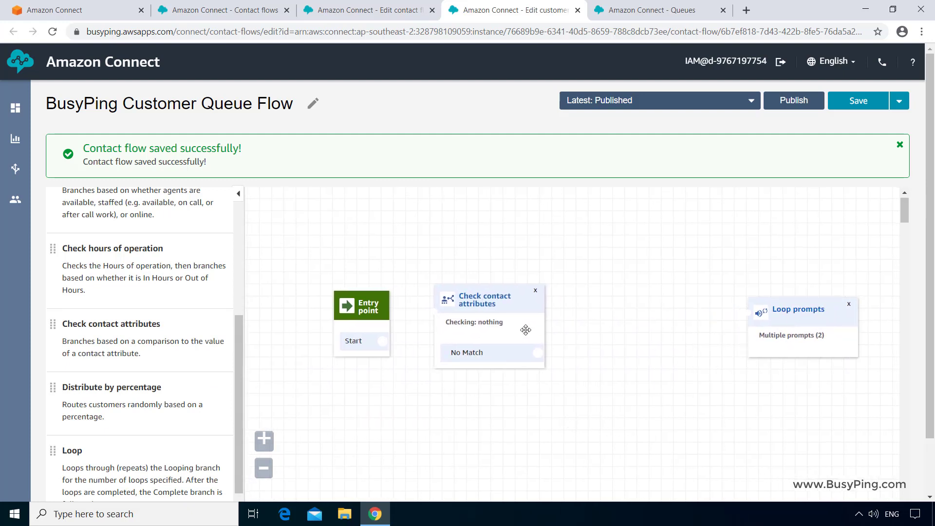
Make the Check contact attributes block check the System attribute Queue name
left_click(491, 305)
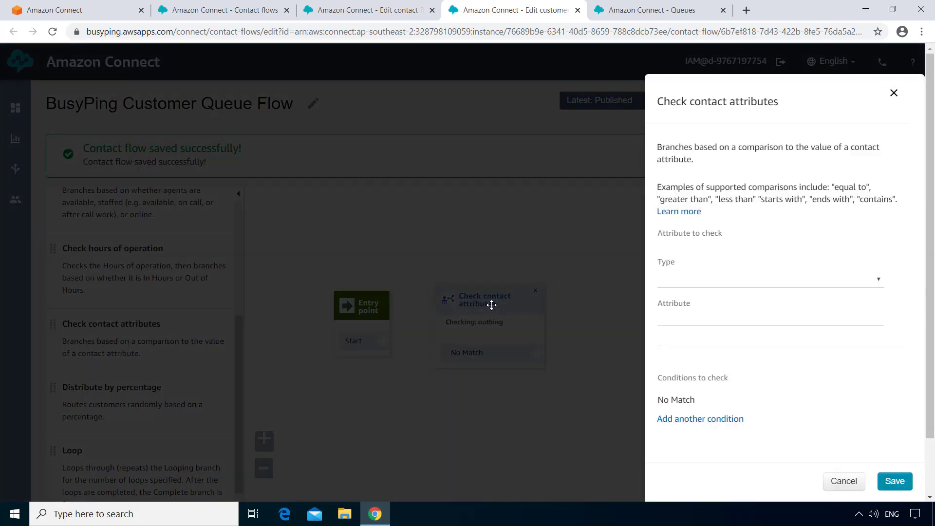
left_click(879, 281)
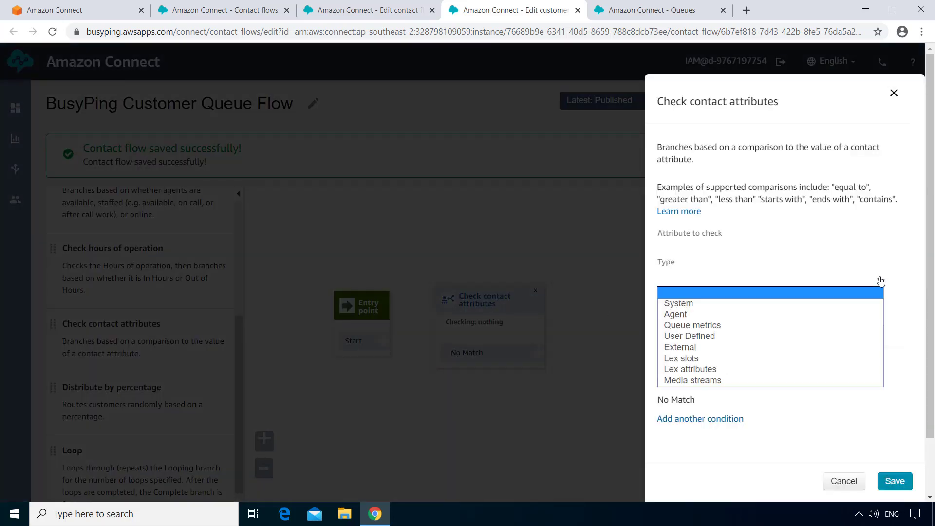
left_click(865, 305)
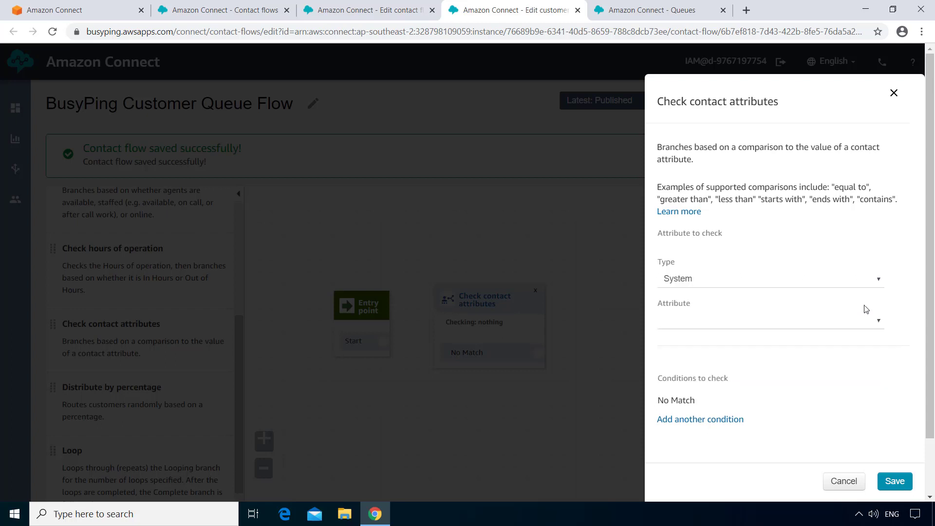
left_click(878, 327)
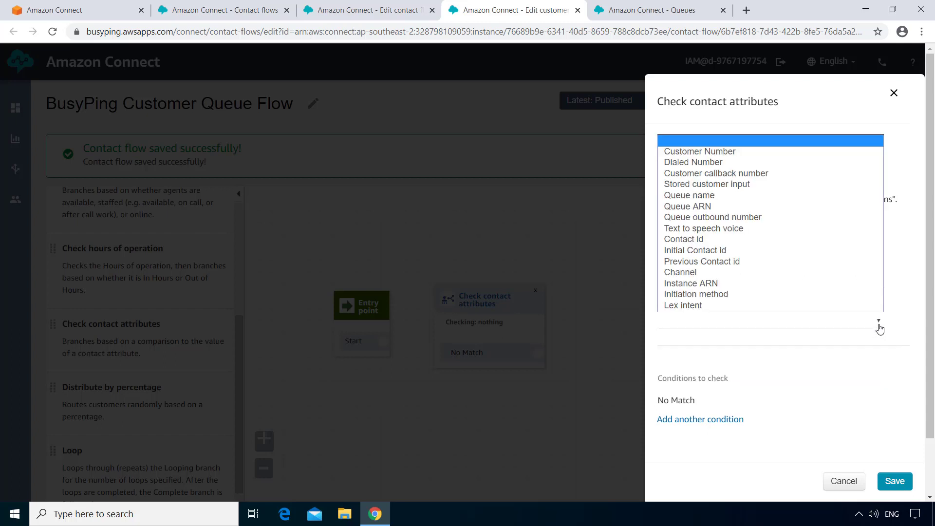
left_click(794, 199)
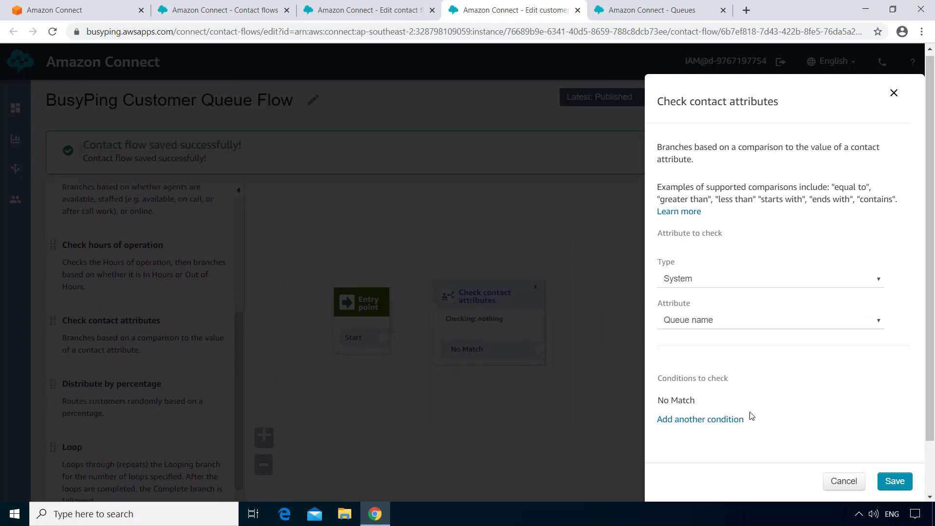
Add a condition Equals 'Sales Queue', copying the name from the Queues tab
left_click(721, 420)
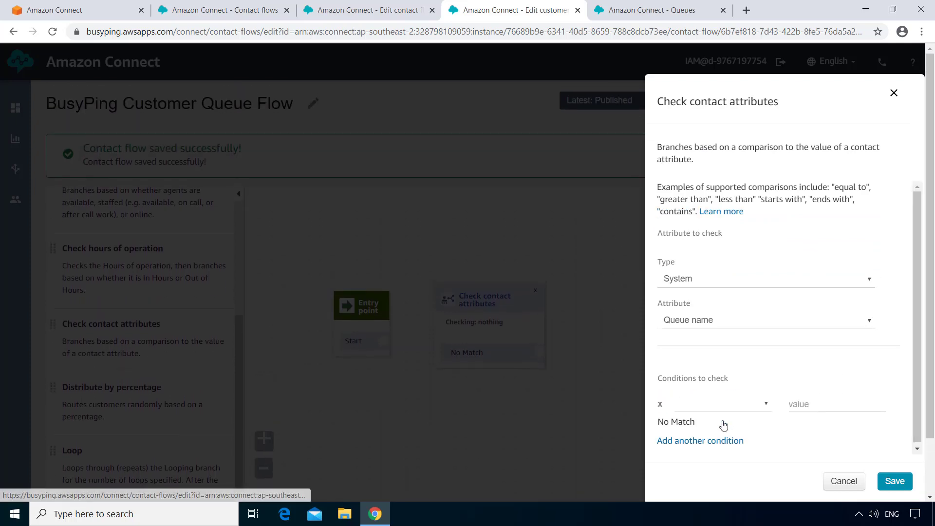
left_click(764, 408)
left_click(732, 315)
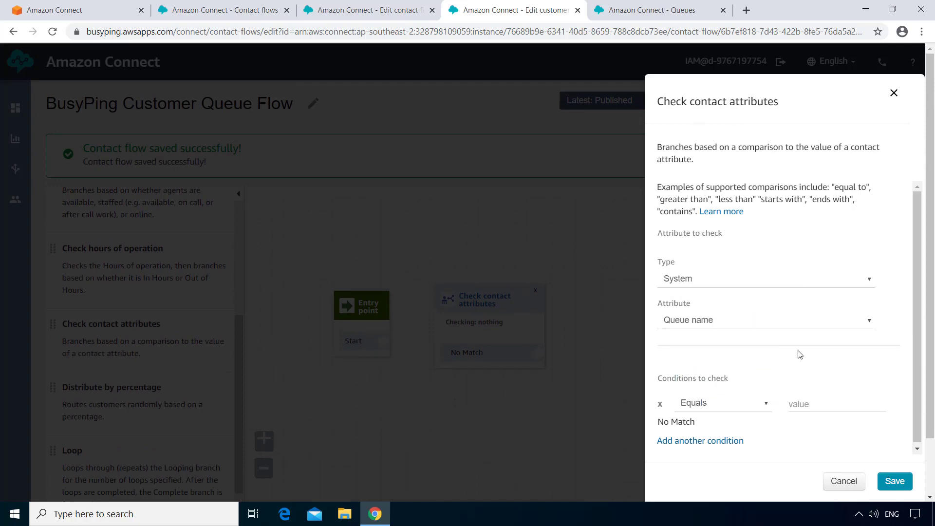
left_click(828, 404)
left_click(649, 10)
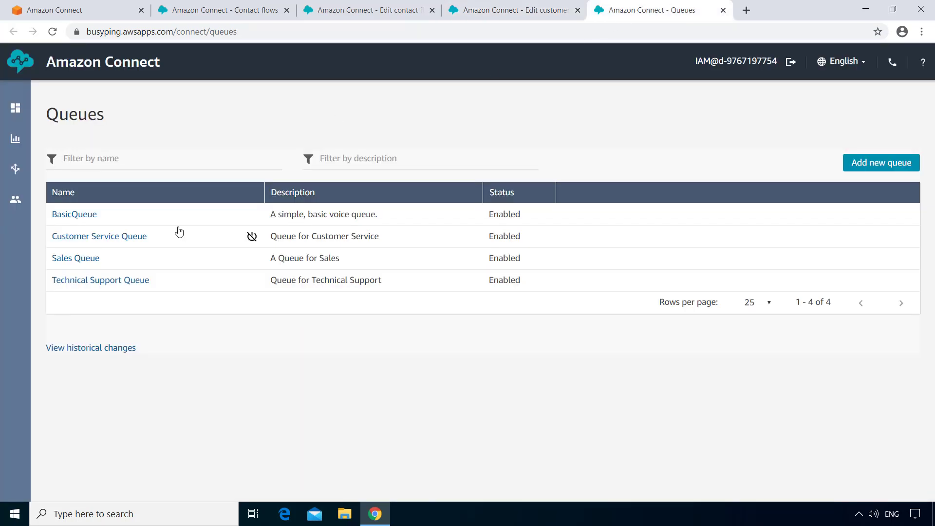
left_click_drag(100, 258, 53, 258)
key("ctrl+c")
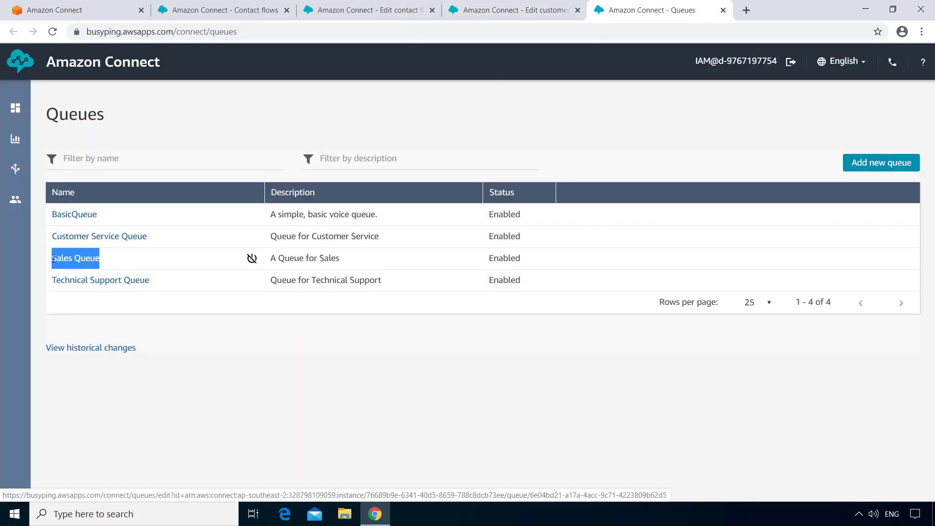
left_click(528, 10)
key("ctrl+v")
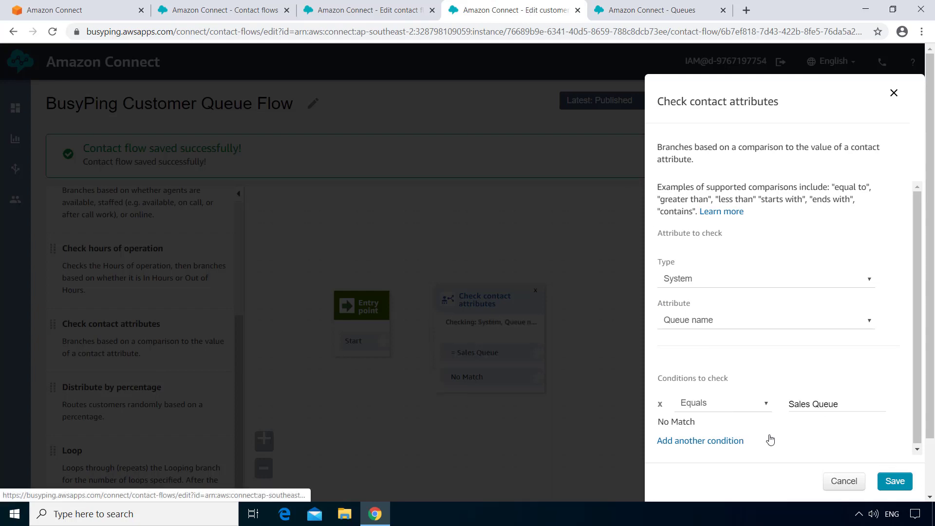
Add a second condition Equals 'Customer Service Queue'
left_click(731, 441)
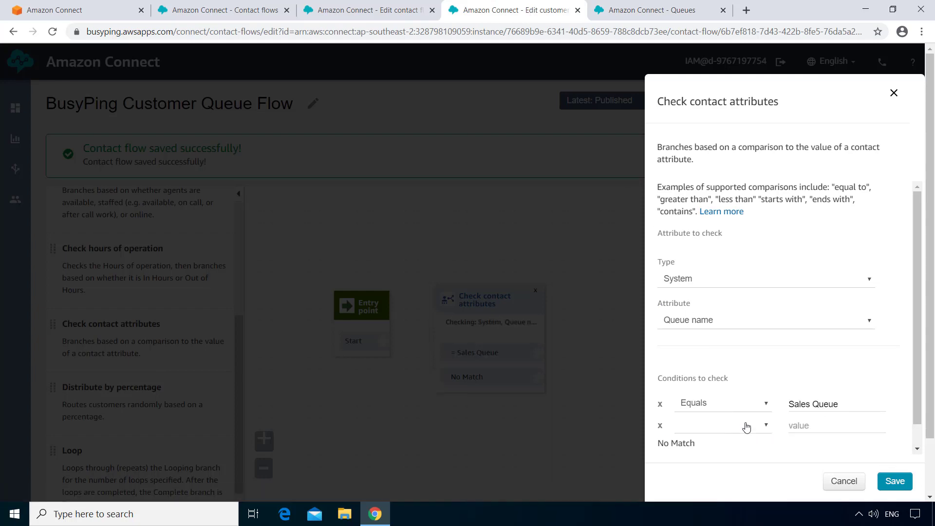
left_click(765, 425)
left_click(697, 321)
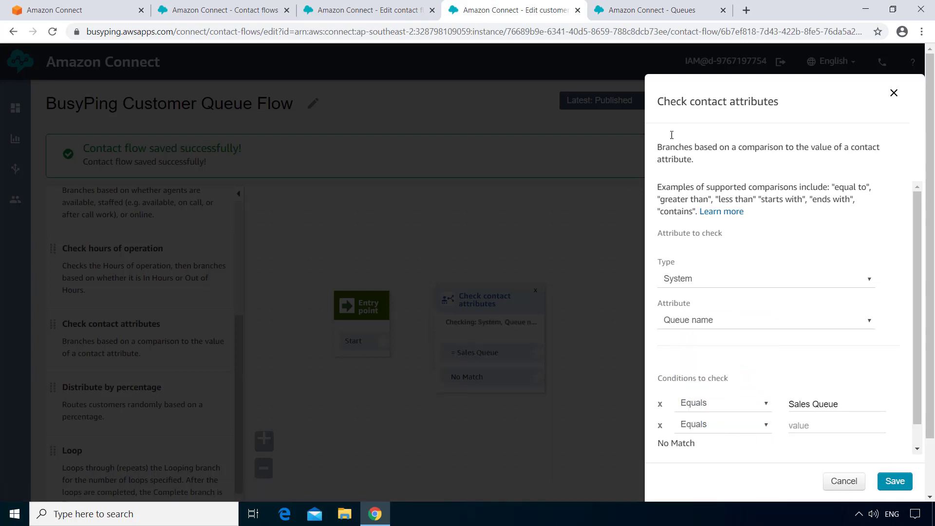
left_click(650, 10)
left_click_drag(148, 236, 52, 237)
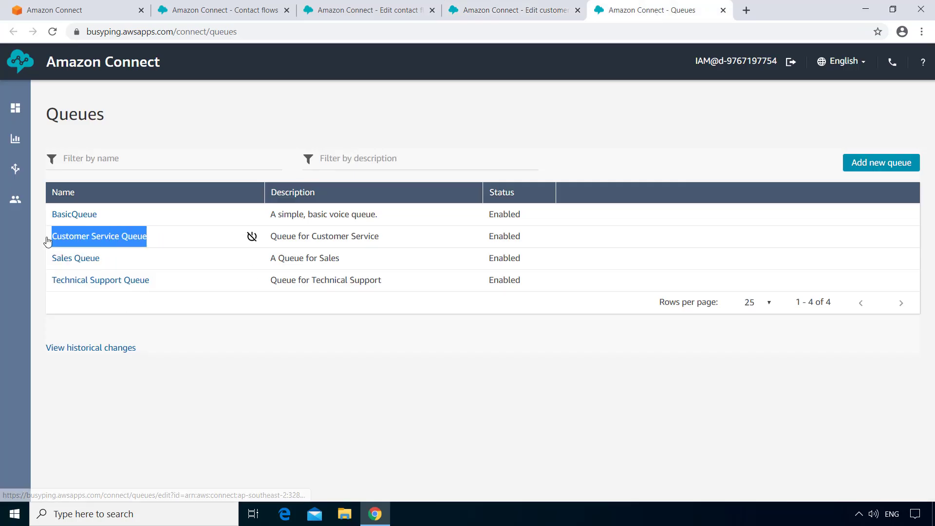
left_click(512, 9)
left_click(844, 431)
key("ctrl+v")
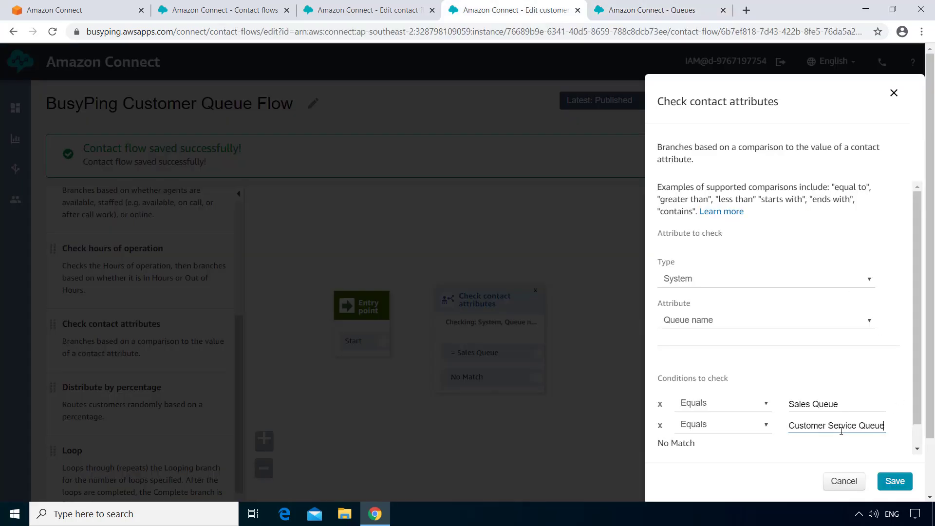
Add a third condition Equals 'Technical Support Queue' and save the block
scroll(784, 465, "down", 1)
left_click(725, 443)
left_click(721, 423)
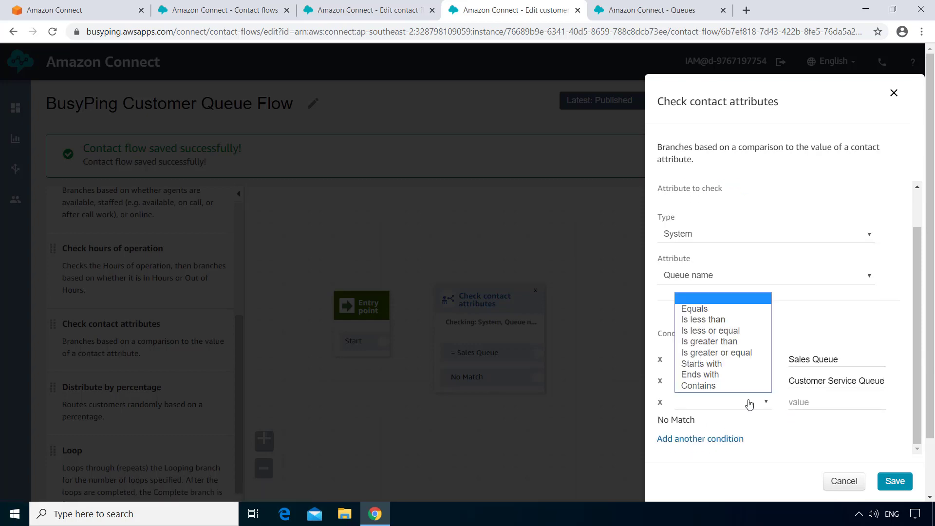
left_click(691, 305)
left_click(650, 9)
left_click_drag(48, 187, 62, 300)
left_click_drag(149, 280, 50, 282)
key("ctrl+c")
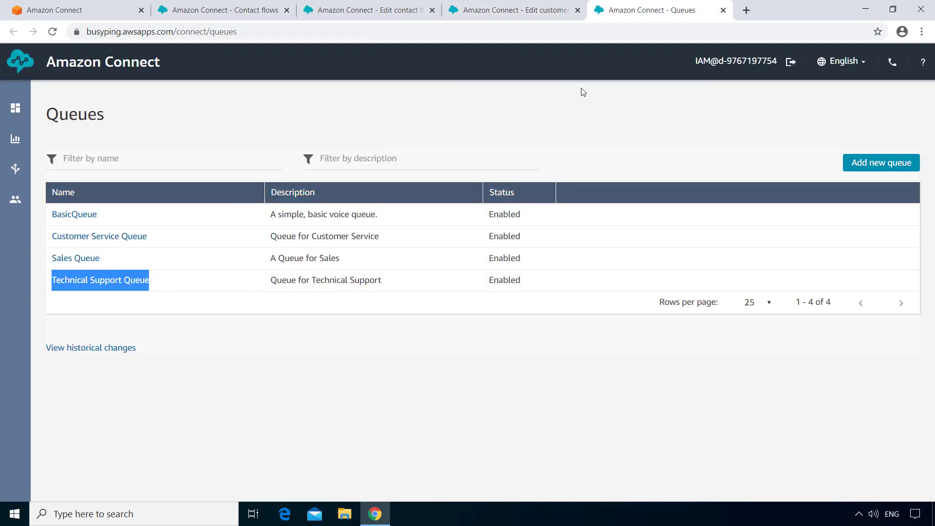
left_click(512, 10)
left_click(835, 402)
key("ctrl+v")
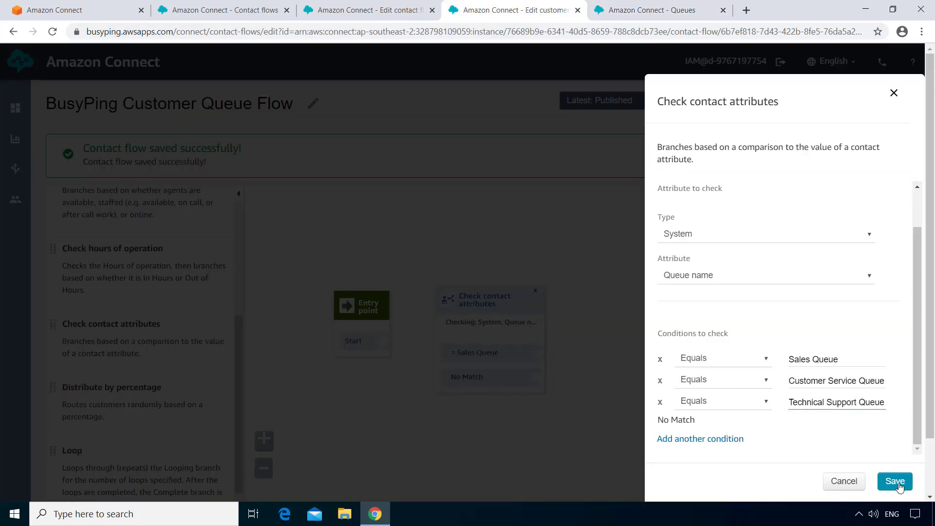
left_click(895, 481)
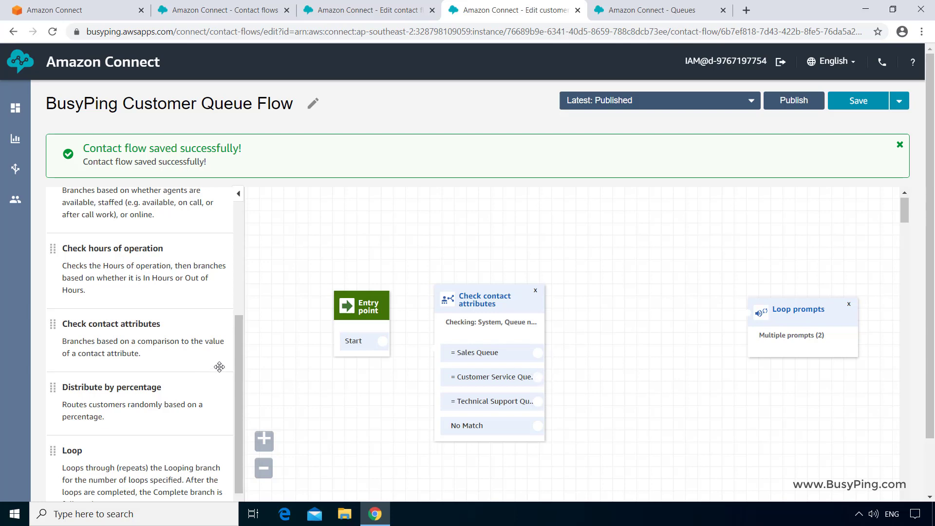
Add a Set contact attributes block setting selectedQueue to Sales, placed near the top
scroll(219, 365, "up", 6)
left_click(150, 266)
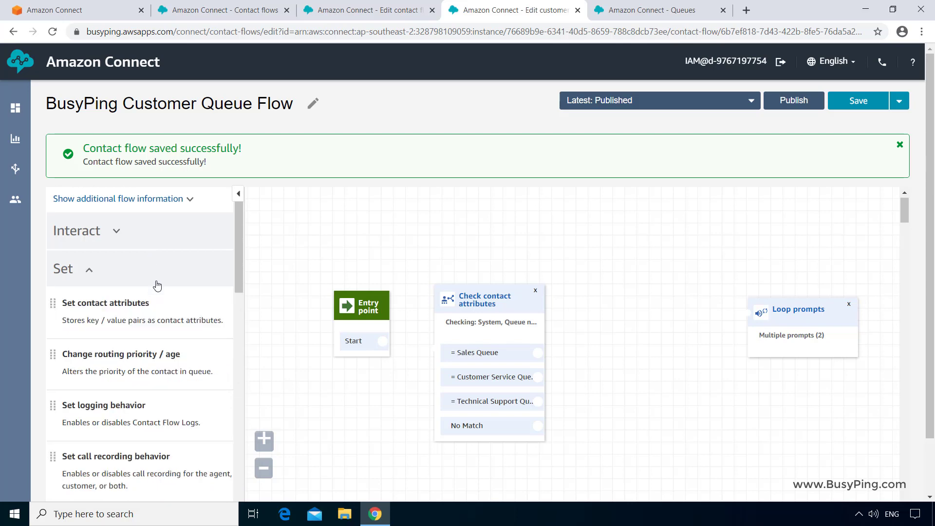
left_click_drag(146, 310, 600, 253)
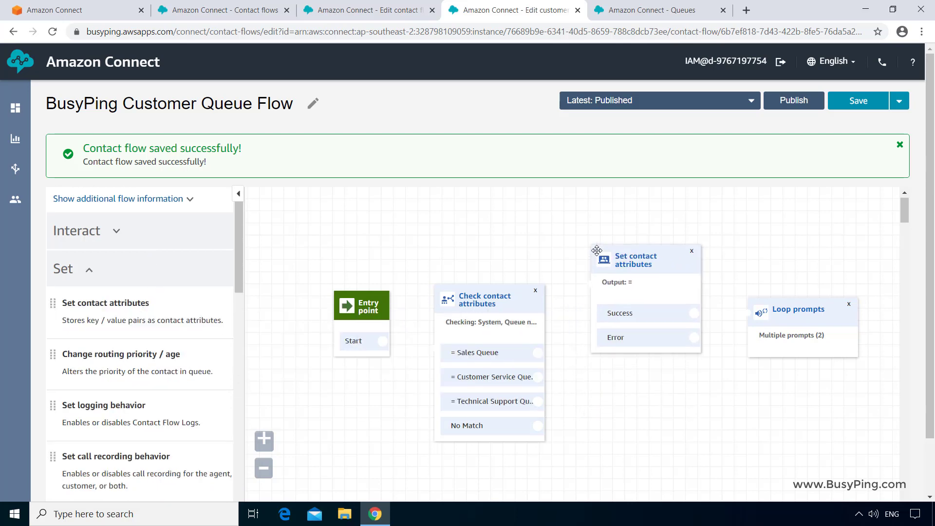
left_click(615, 256)
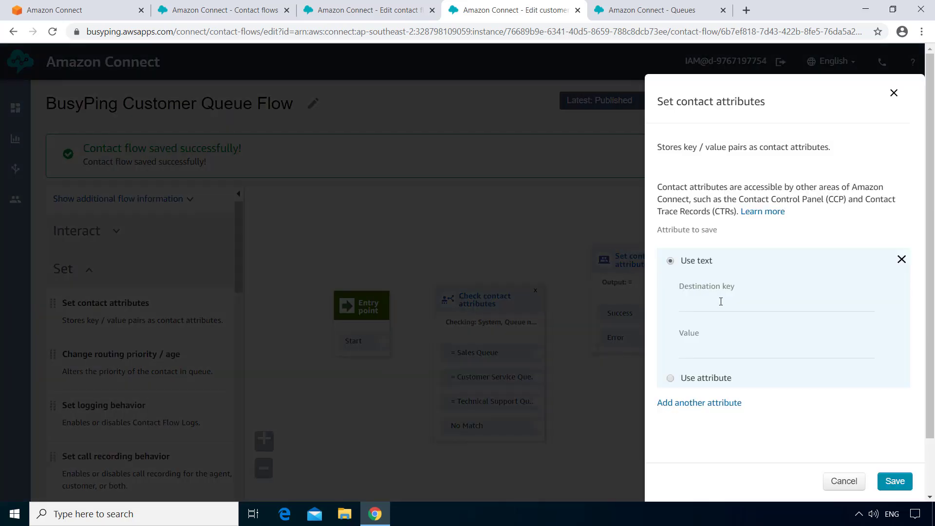
left_click(724, 306)
type("selectedQueue")
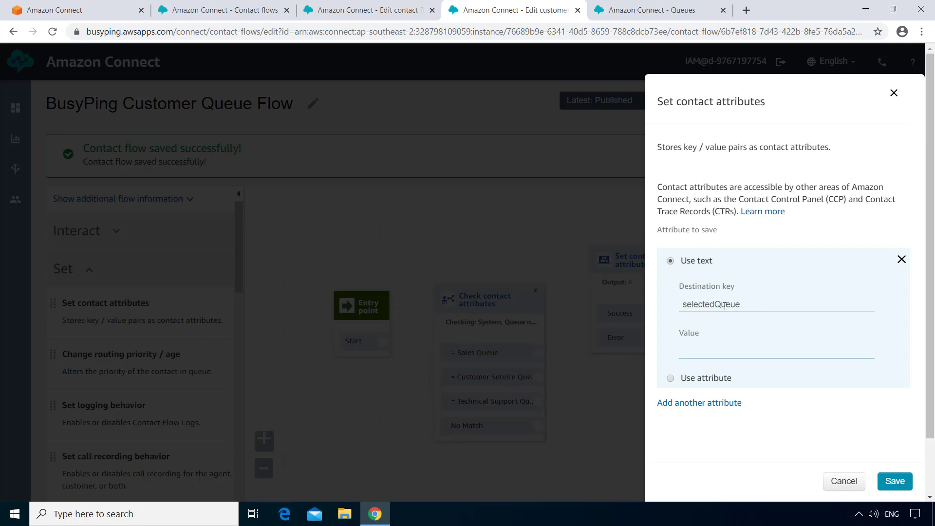
type("Sales")
left_click(895, 482)
left_click_drag(660, 282, 640, 191)
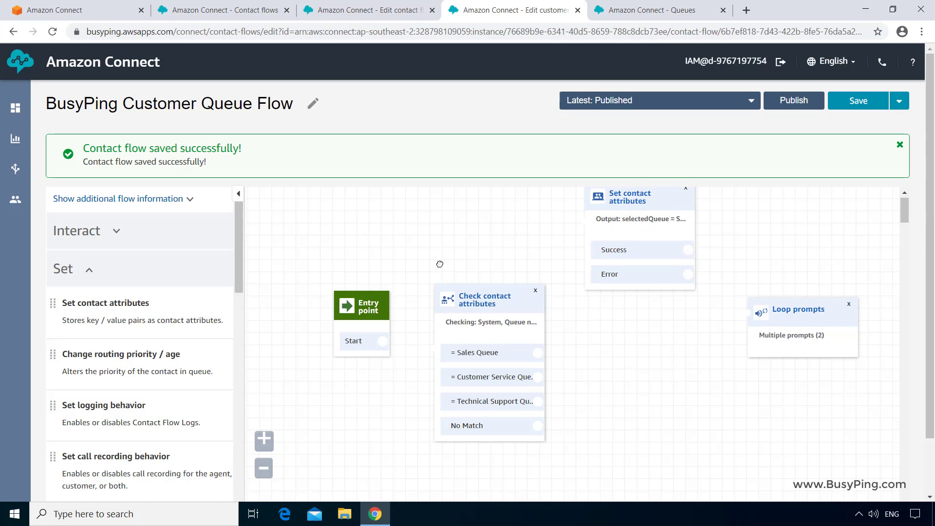
Add a second Set contact attributes block setting selectedQueue to Customer Service
left_click_drag(219, 314, 645, 321)
left_click(646, 321)
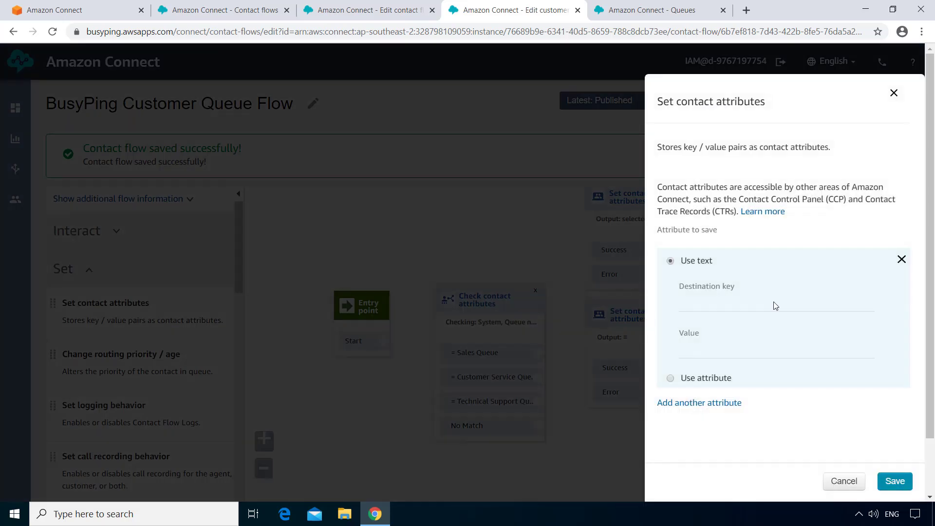
left_click(772, 303)
type("selectedQueue")
key("Tab")
type("Customer Service")
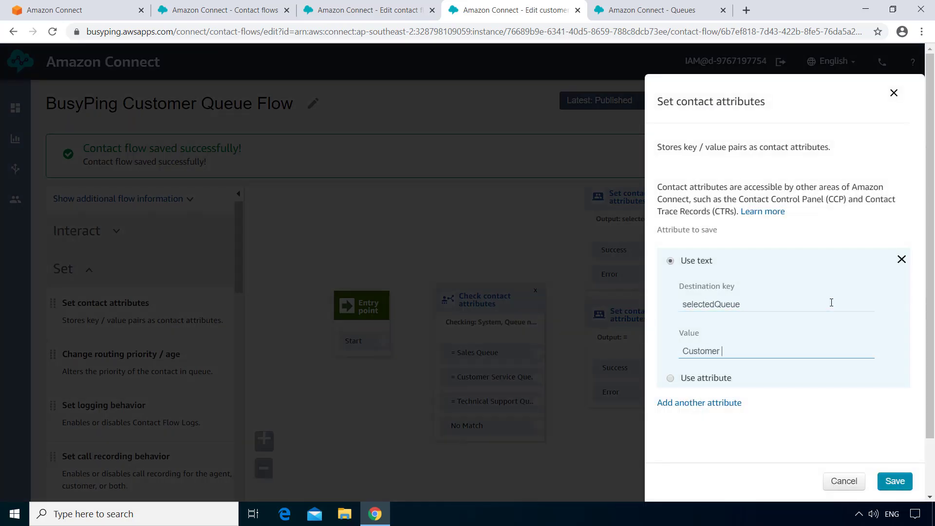
left_click(894, 481)
left_click(264, 468)
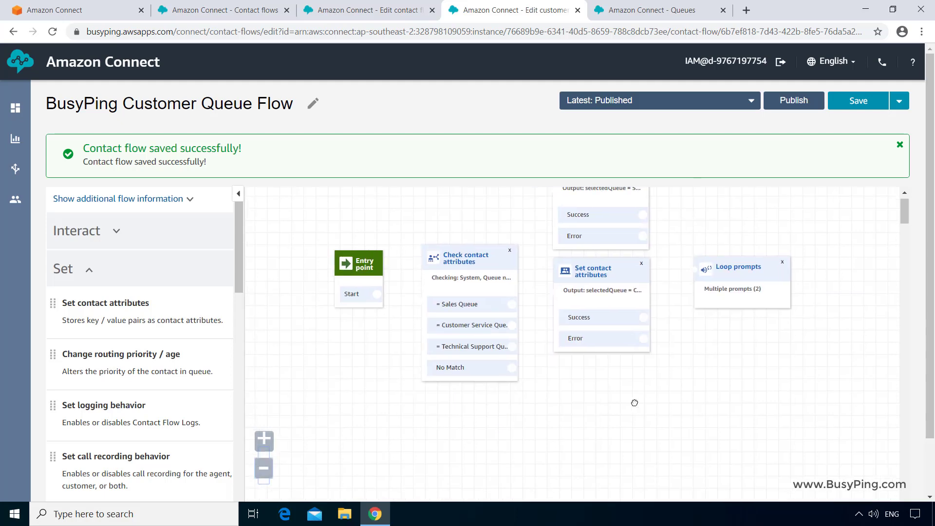
Add a third Set contact attributes block setting selectedQueue to Technical Support
left_click_drag(106, 304, 566, 392)
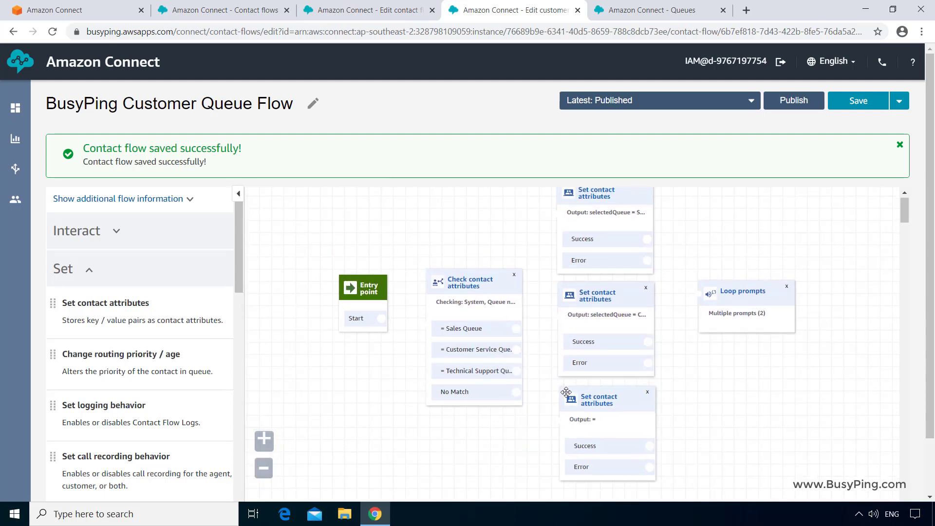
left_click(599, 407)
left_click(724, 305)
type("selectedQueue")
key("Tab")
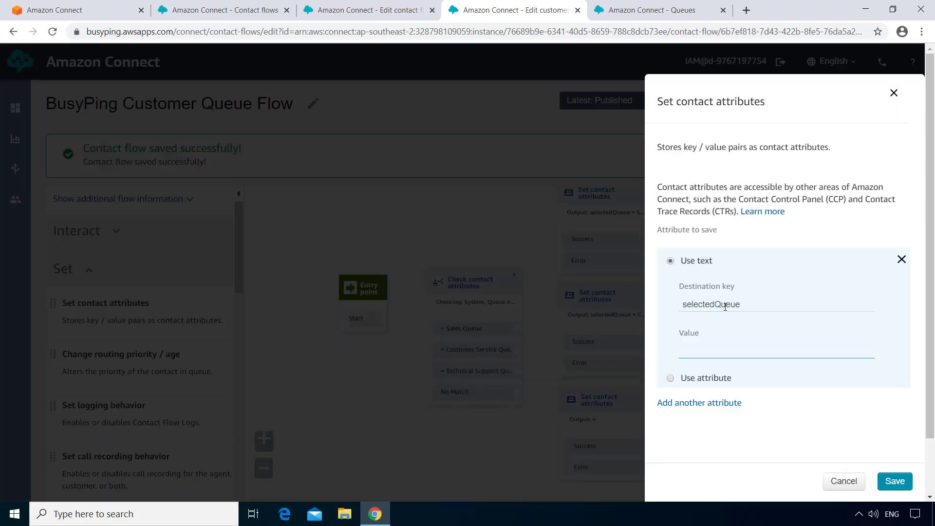
type("Technical Support")
left_click(894, 481)
Connect Start to the queue check, each queue branch to its Set block, and each Success to Loop prompts
left_click(899, 145)
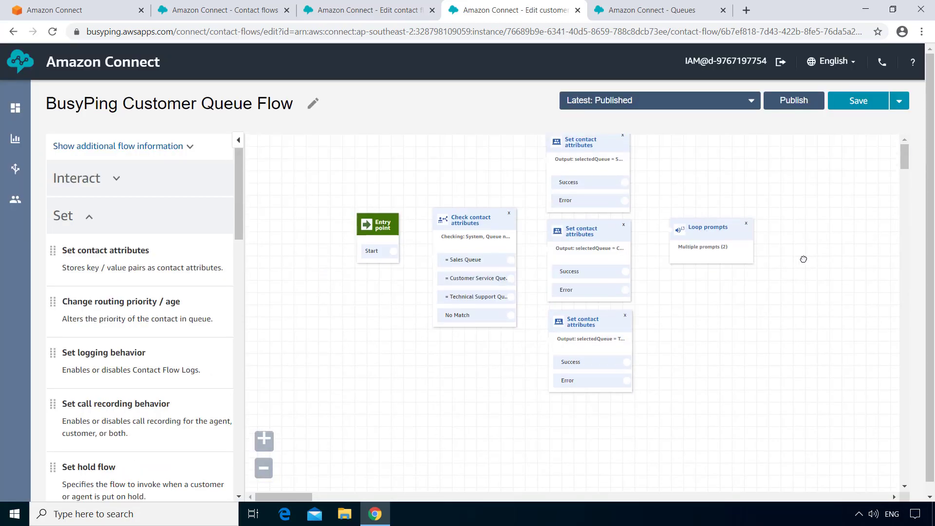
left_click_drag(394, 251, 430, 258)
left_click_drag(511, 259, 565, 156)
left_click_drag(510, 278, 567, 246)
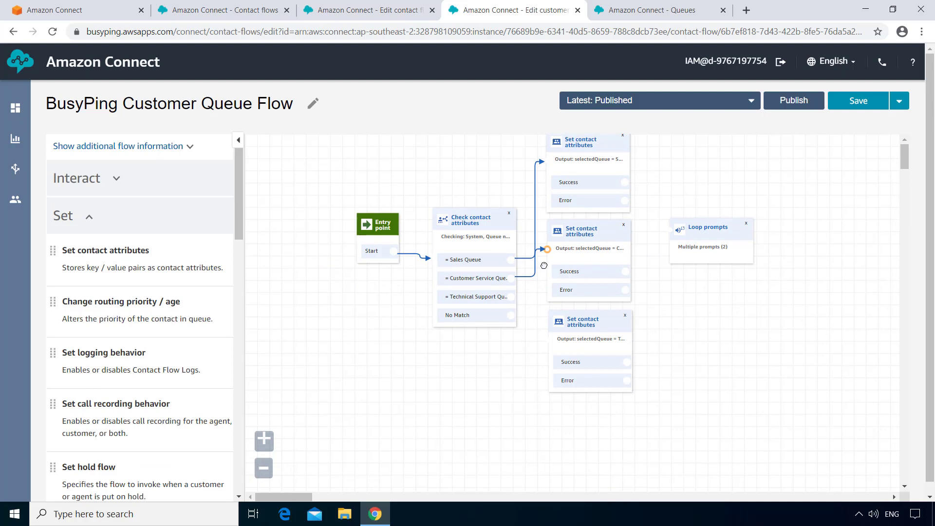
left_click_drag(510, 296, 552, 351)
left_click_drag(624, 182, 680, 218)
left_click_drag(625, 271, 666, 231)
left_click_drag(627, 362, 666, 230)
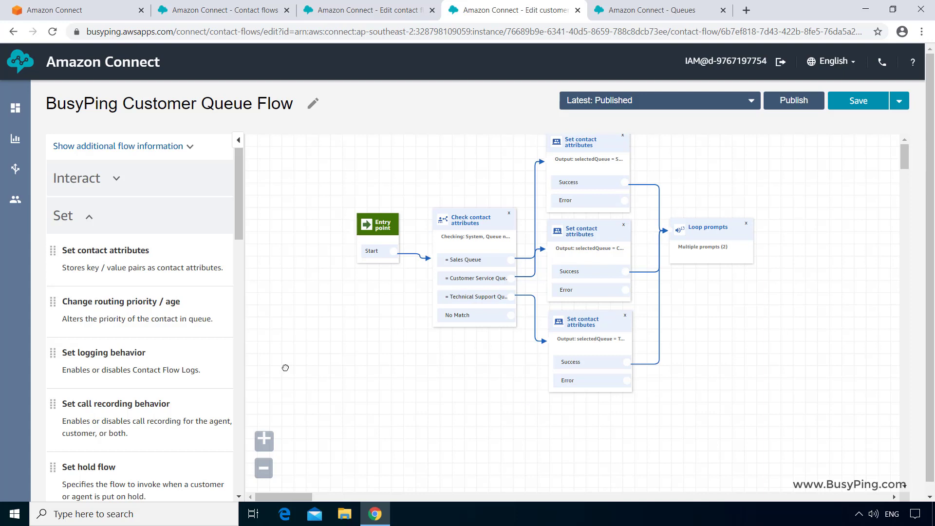
Add an End flow / Resume block and route No Match and the three Set blocks' errors to it
scroll(184, 304, "down", 10)
scroll(185, 304, "down", 5)
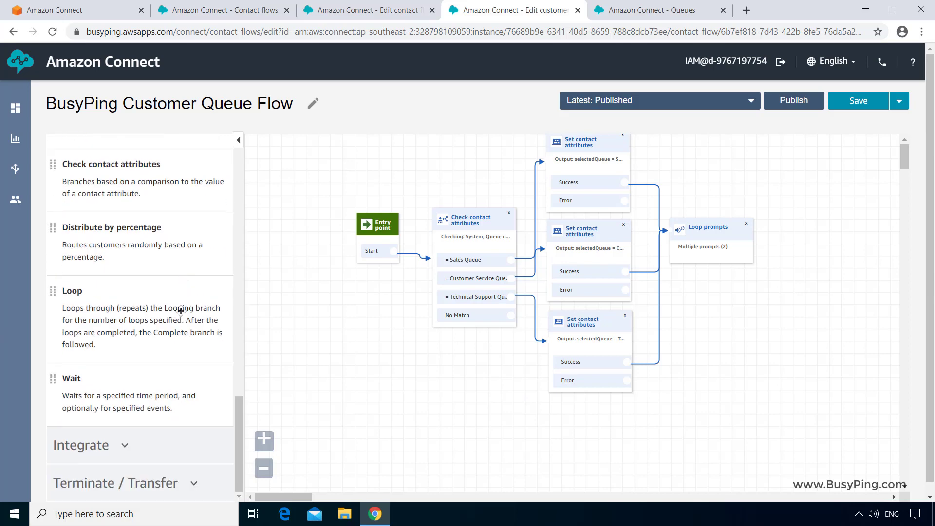
scroll(167, 480, "down", 1)
left_click(168, 480)
scroll(186, 466, "down", 3)
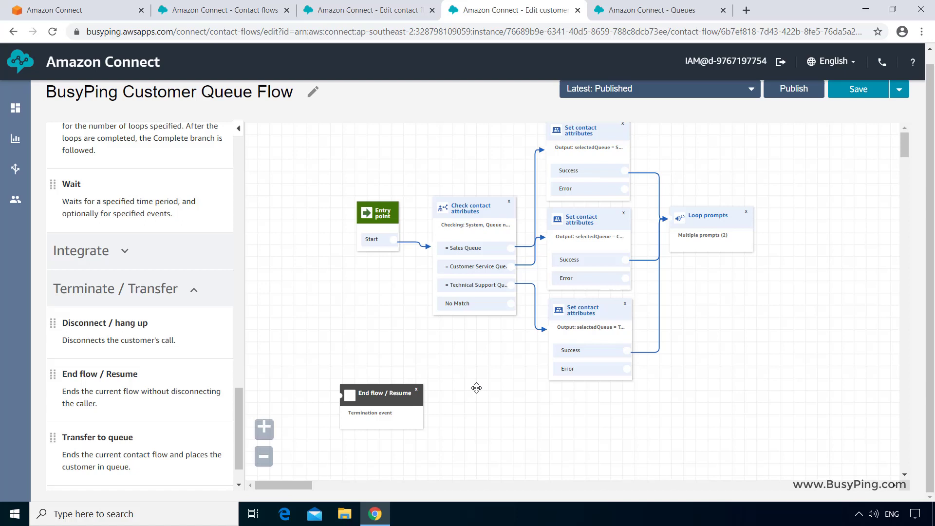
left_click_drag(476, 388, 716, 411)
left_click_drag(510, 303, 701, 417)
left_click_drag(627, 368, 701, 416)
left_click_drag(625, 278, 699, 417)
left_click_drag(624, 188, 700, 416)
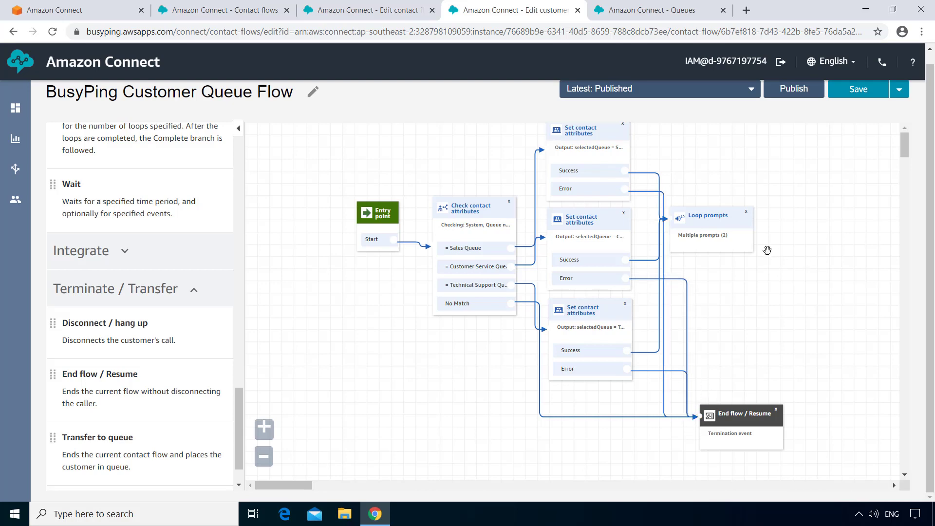
Change the loop prompt text to 'connect to a $.Attributes.selectedQueue agent' and save
left_click(727, 225)
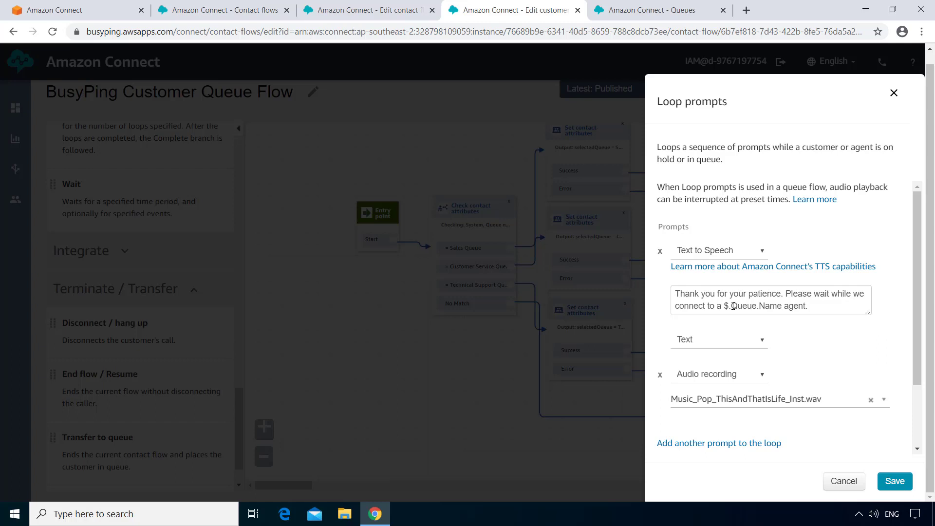
left_click_drag(733, 306, 781, 309)
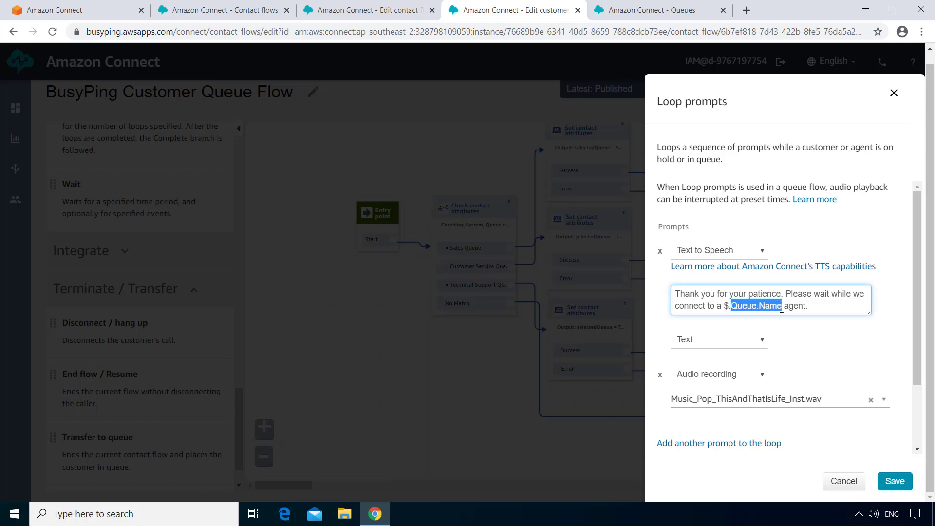
key("BackSpace")
type("Attributes.")
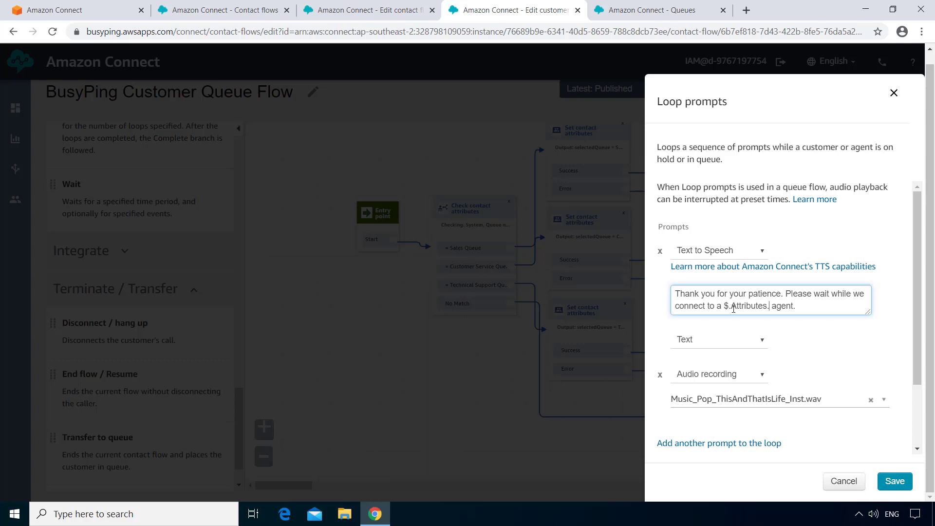
type("selectedQueue")
left_click(894, 481)
Publish the reworked BusyPing Customer Queue Flow and confirm the publish
left_click(802, 94)
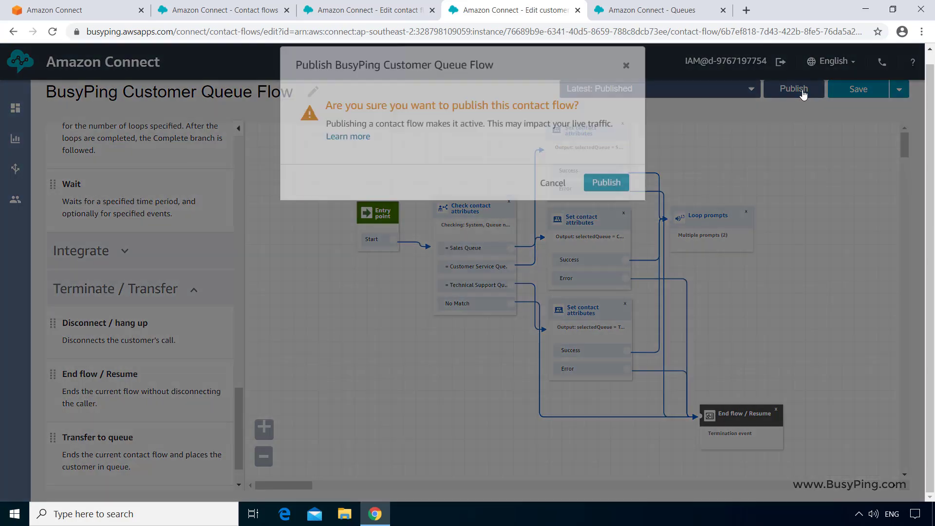
left_click(622, 227)
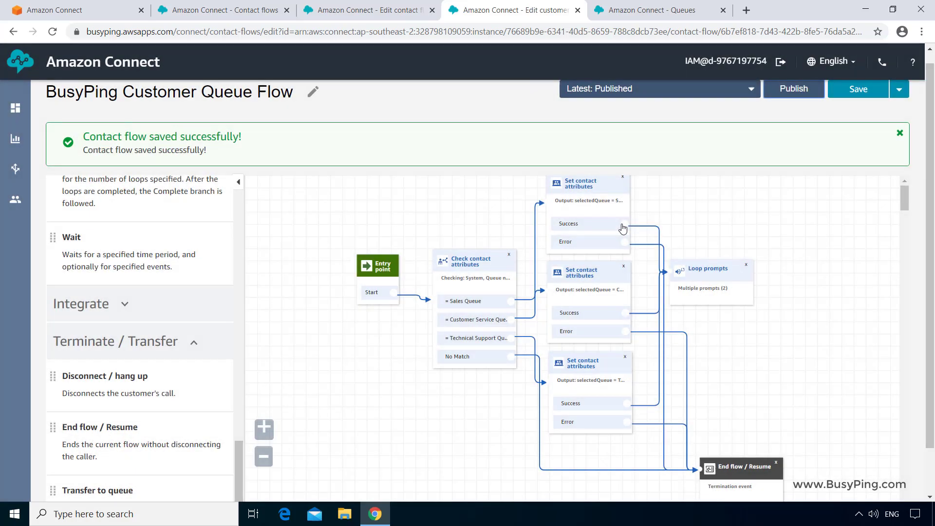